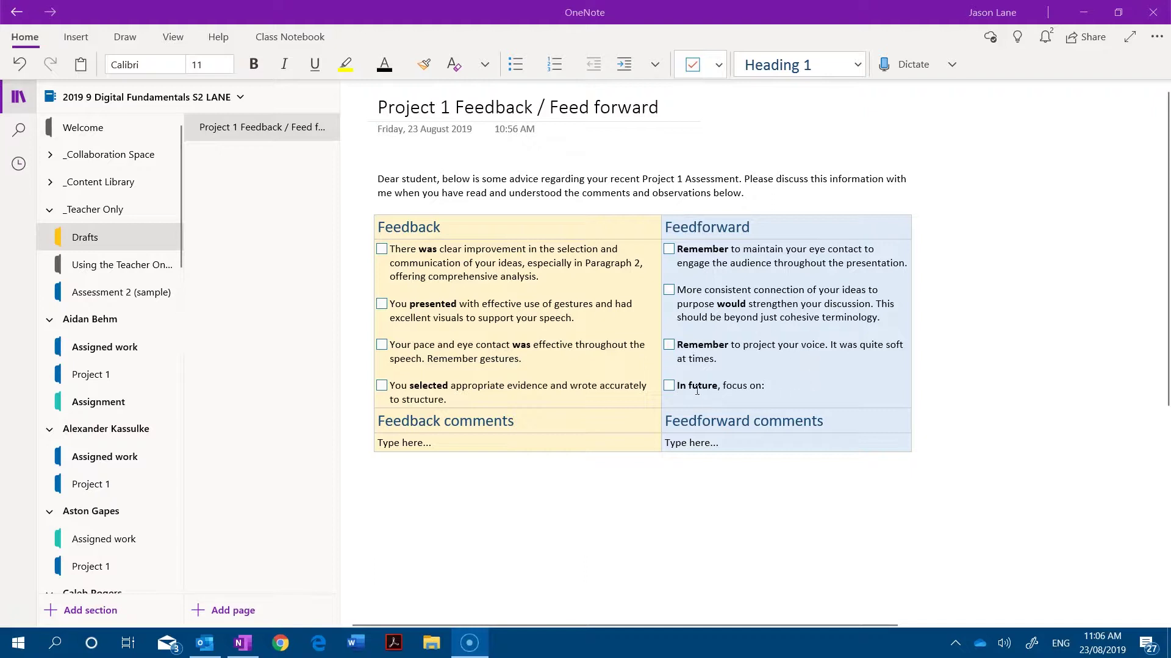
- Place the cursor at the end of the 'In future, focus on:' line of the checklist
click(773, 388)
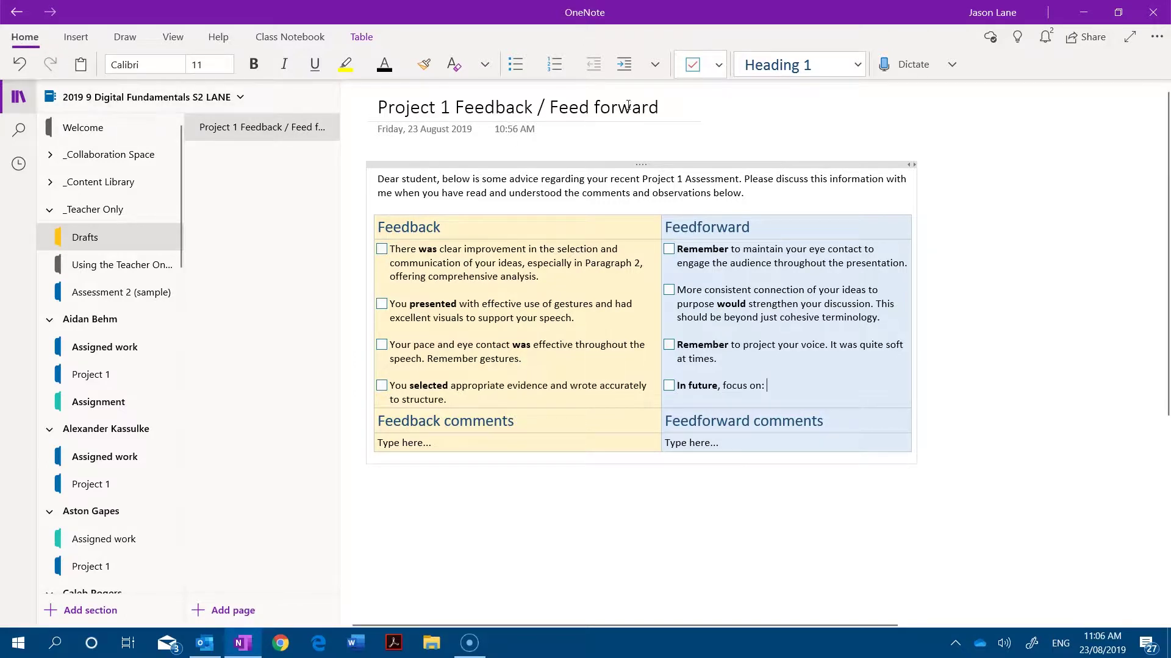
click(719, 66)
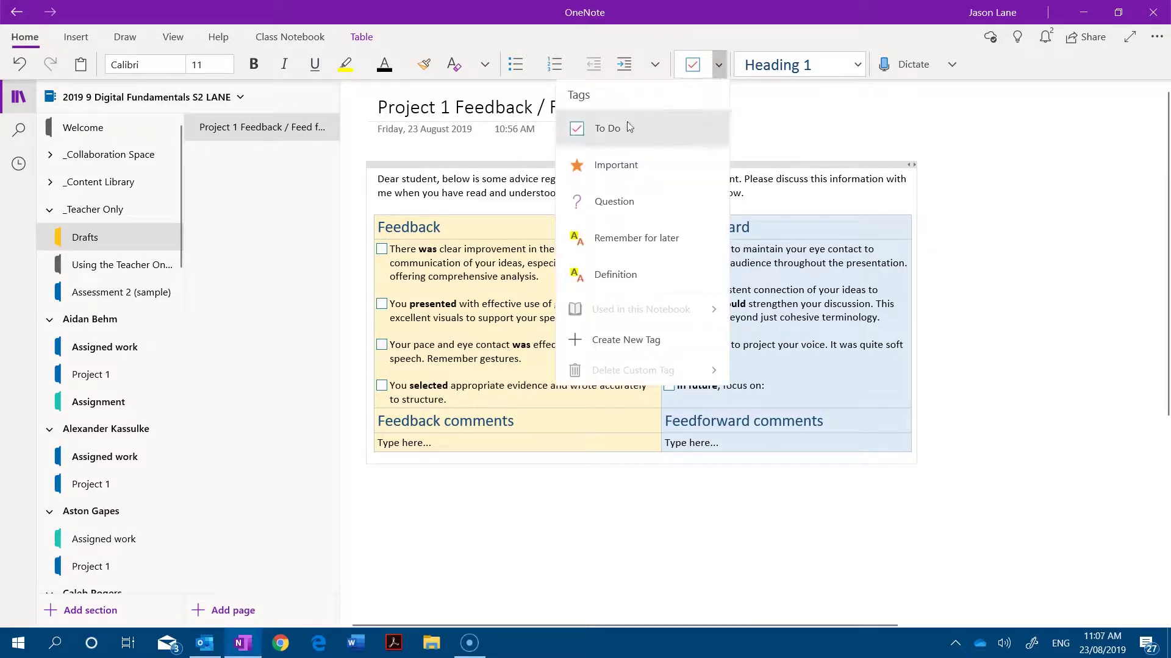
click(774, 131)
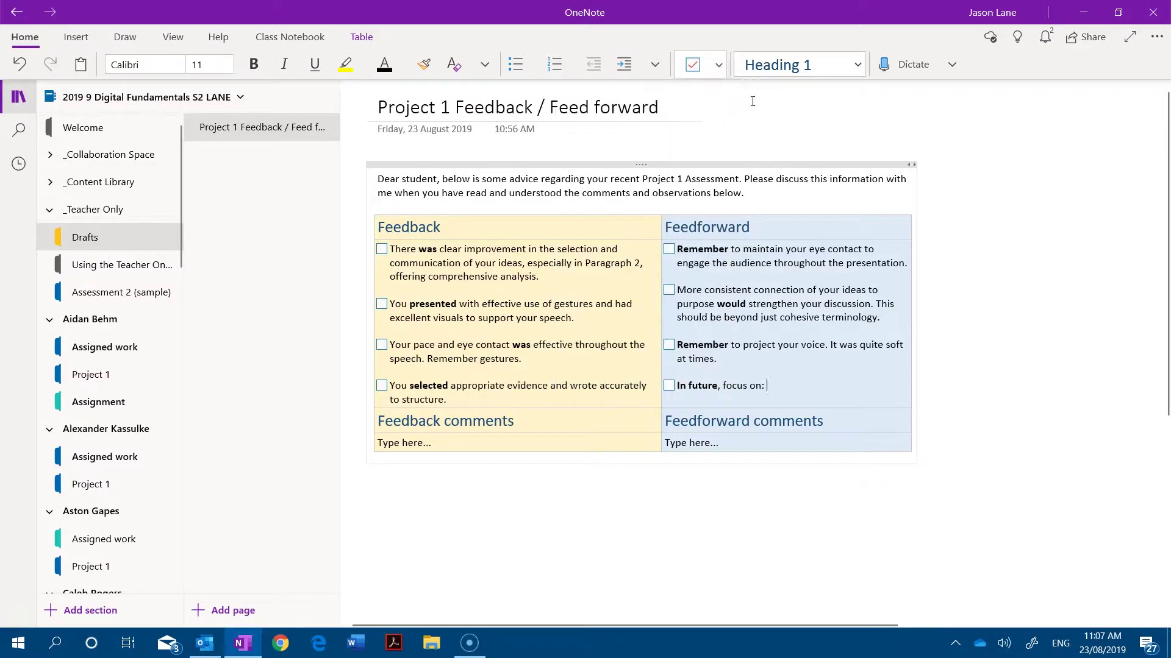
click(689, 468)
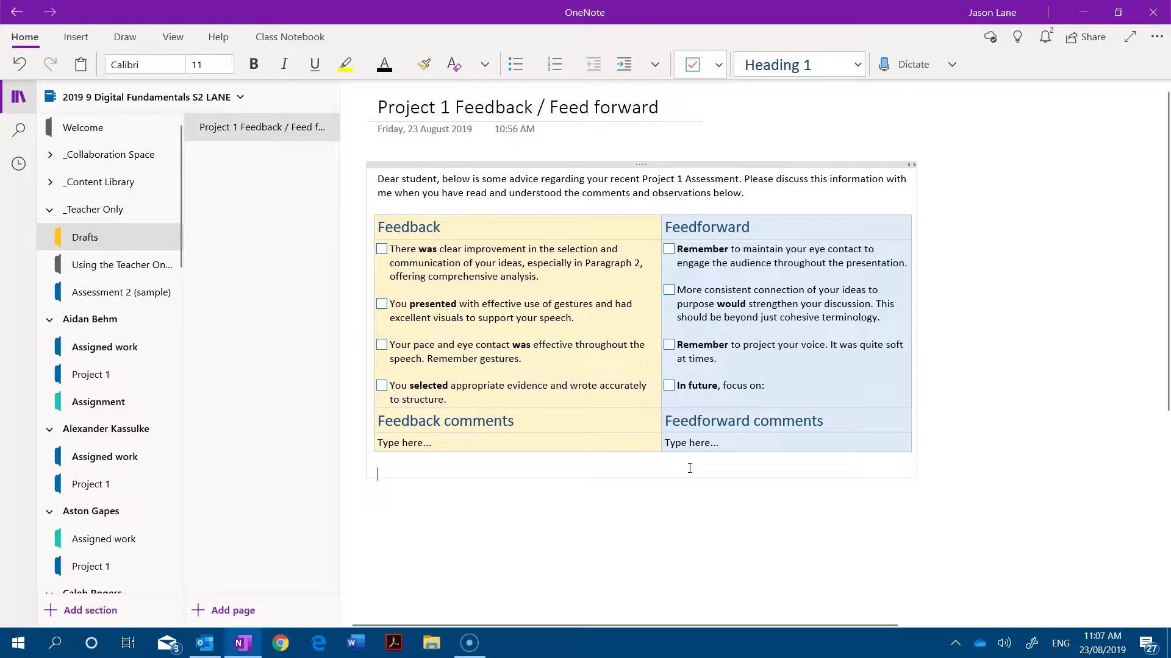
click(695, 64)
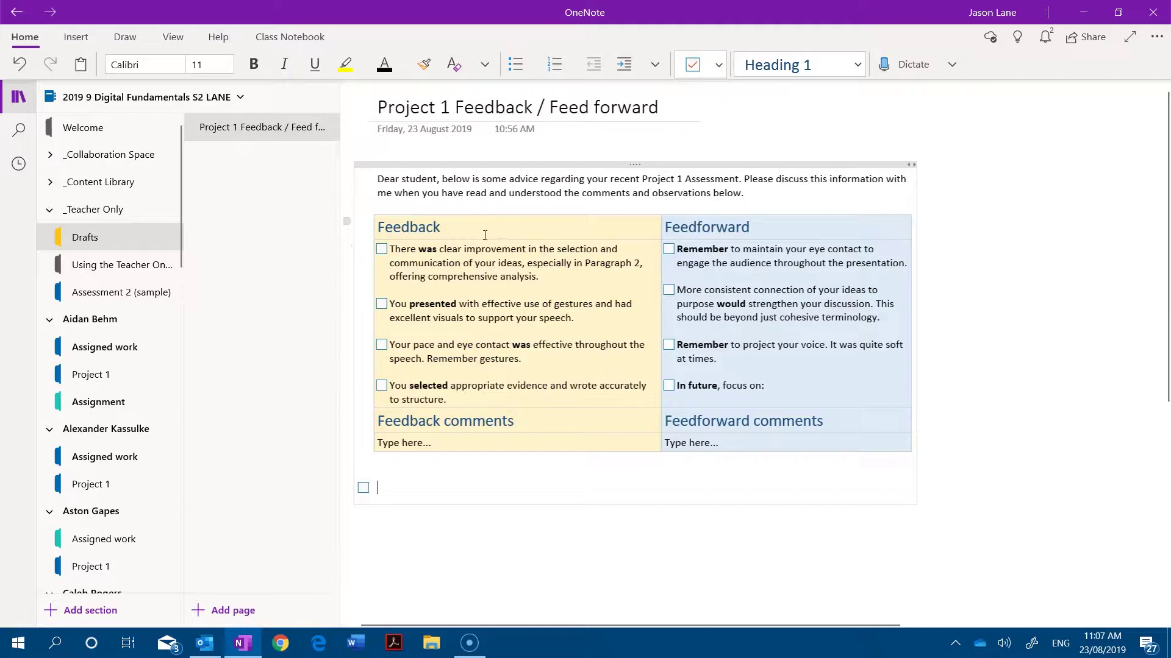
click(504, 449)
click(78, 38)
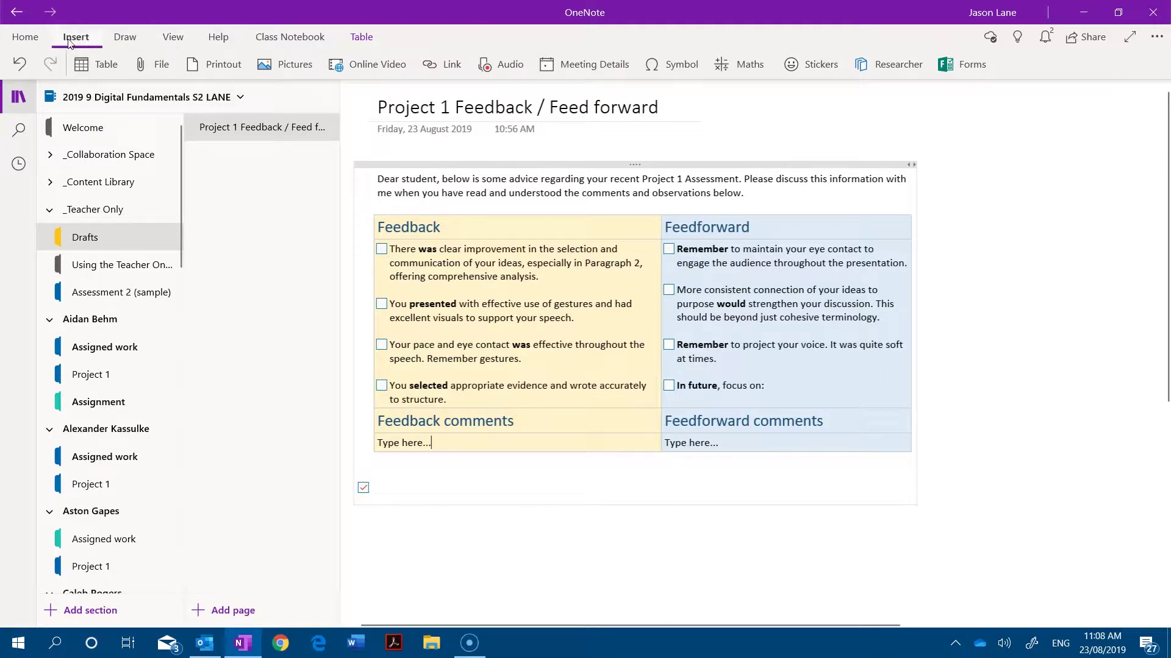
click(18, 39)
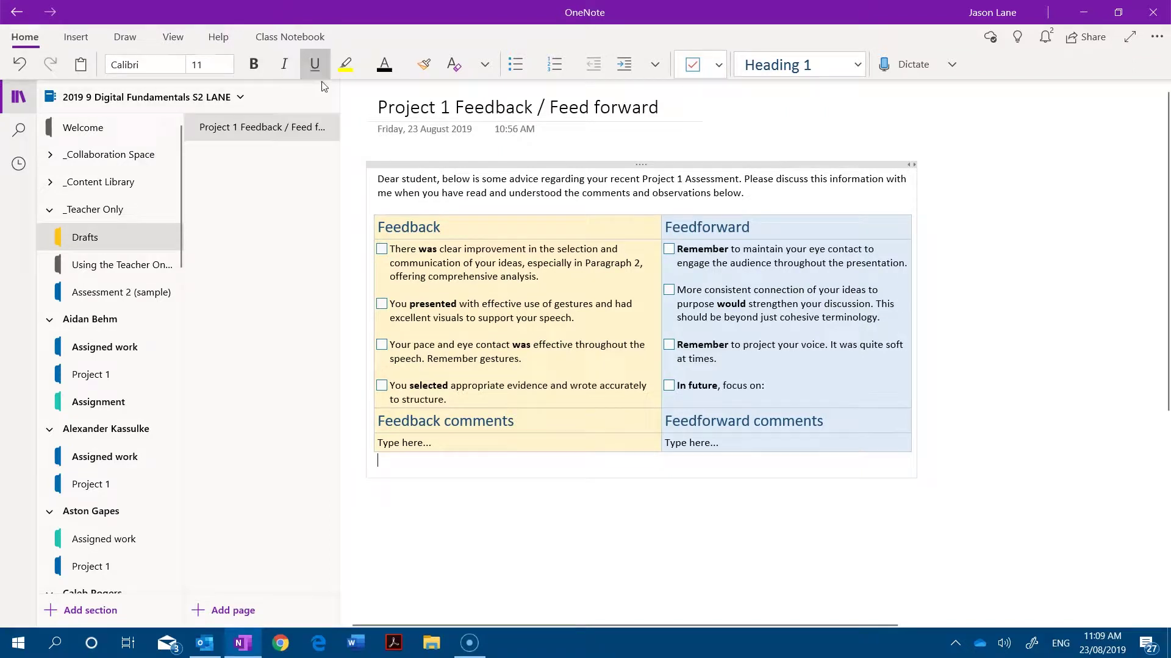
- Distribute only this feedback page to the Project 1 section of every student
click(289, 42)
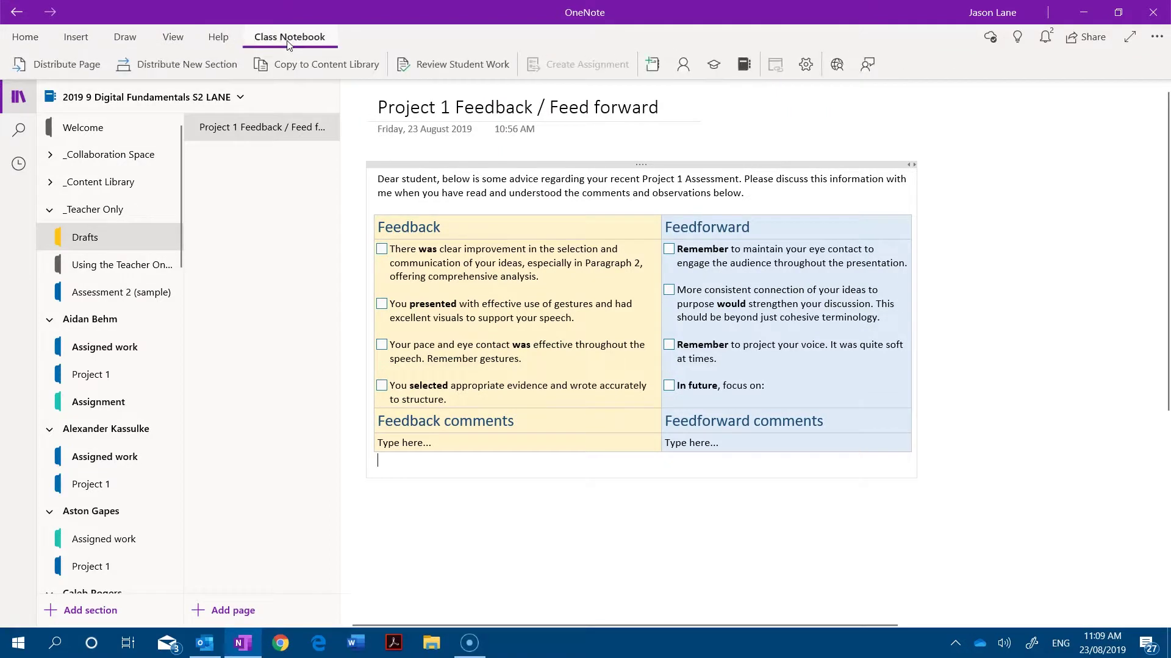
click(51, 66)
click(76, 86)
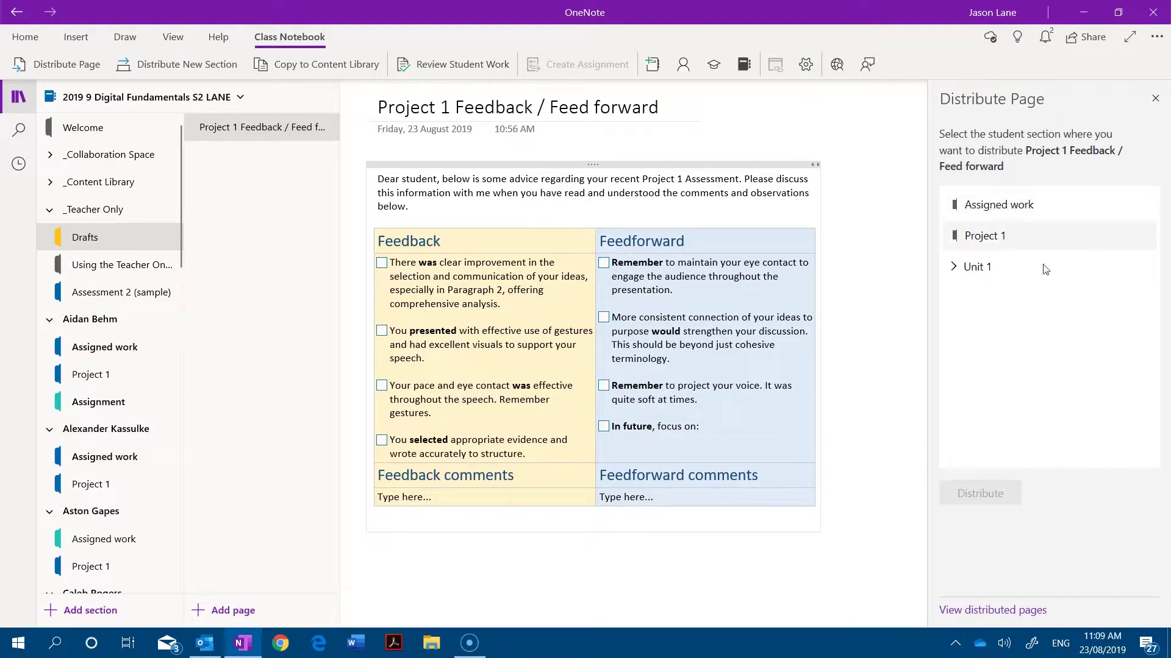
click(992, 240)
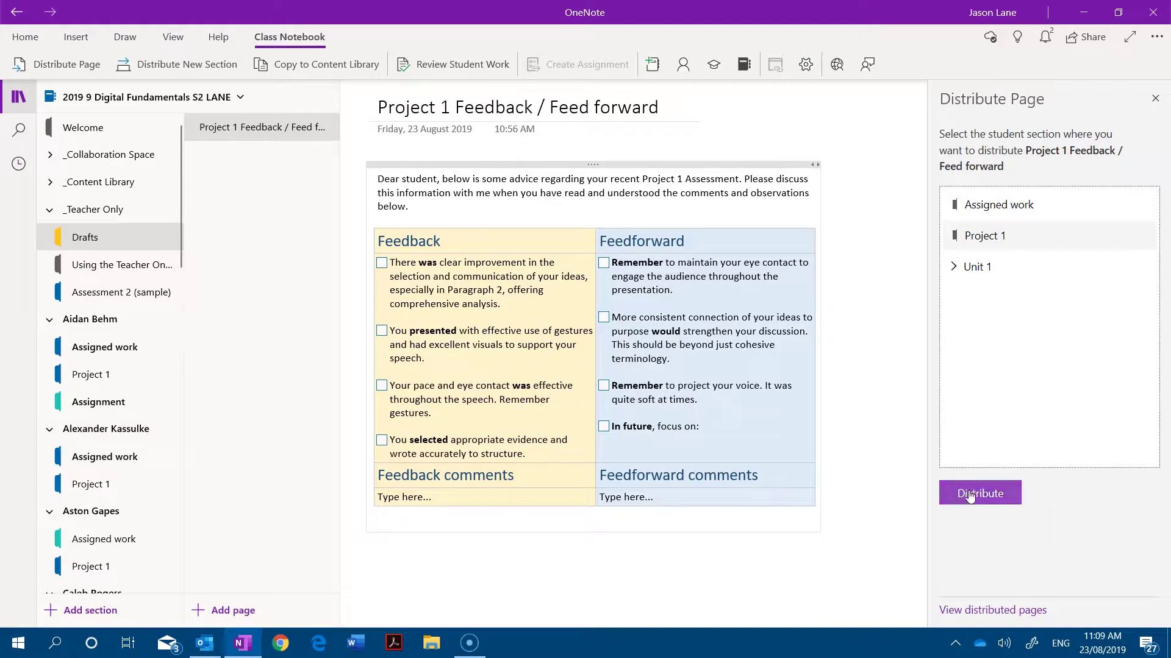
click(979, 492)
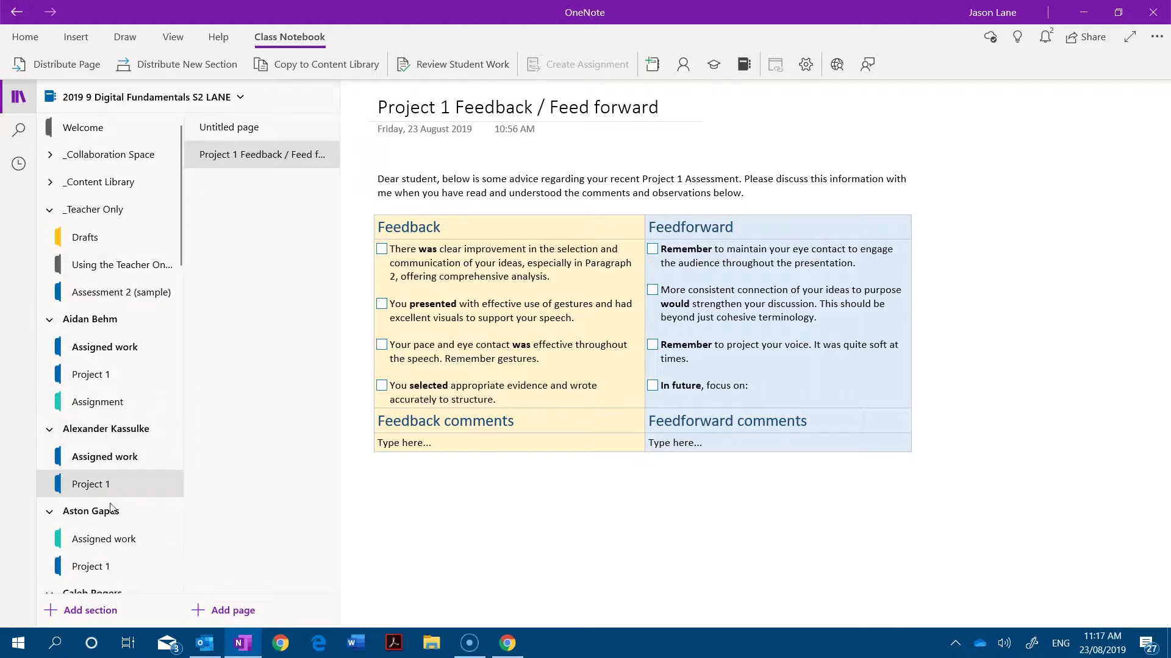
- Check two students' Project 1 sections and open one student's Project 1 Feedback / Feed forward page
click(107, 377)
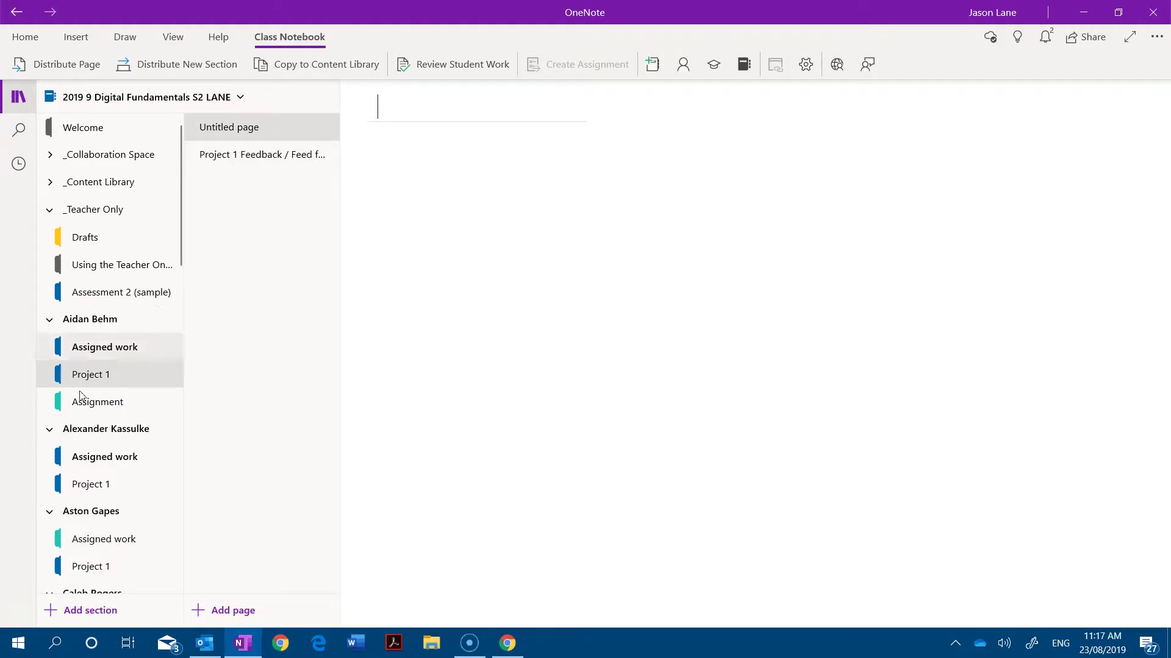
scroll(78, 396, down, 3)
click(104, 554)
click(248, 156)
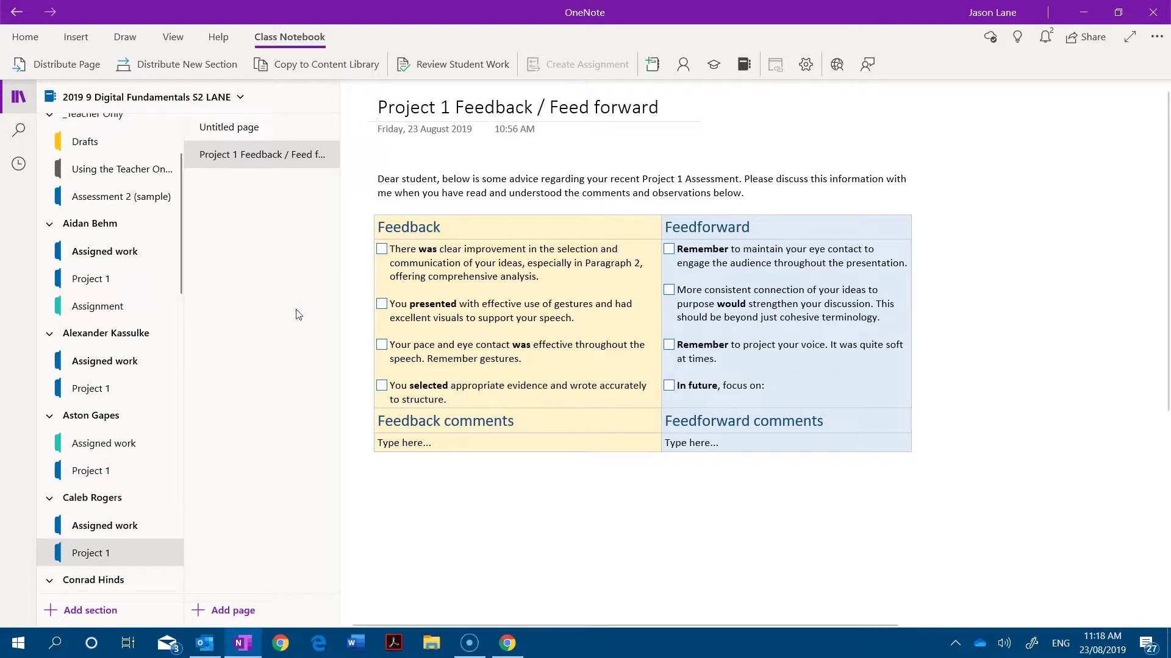
- Review student work for Project 1's Feedback / Feed forward page and open the first student's copy
click(437, 68)
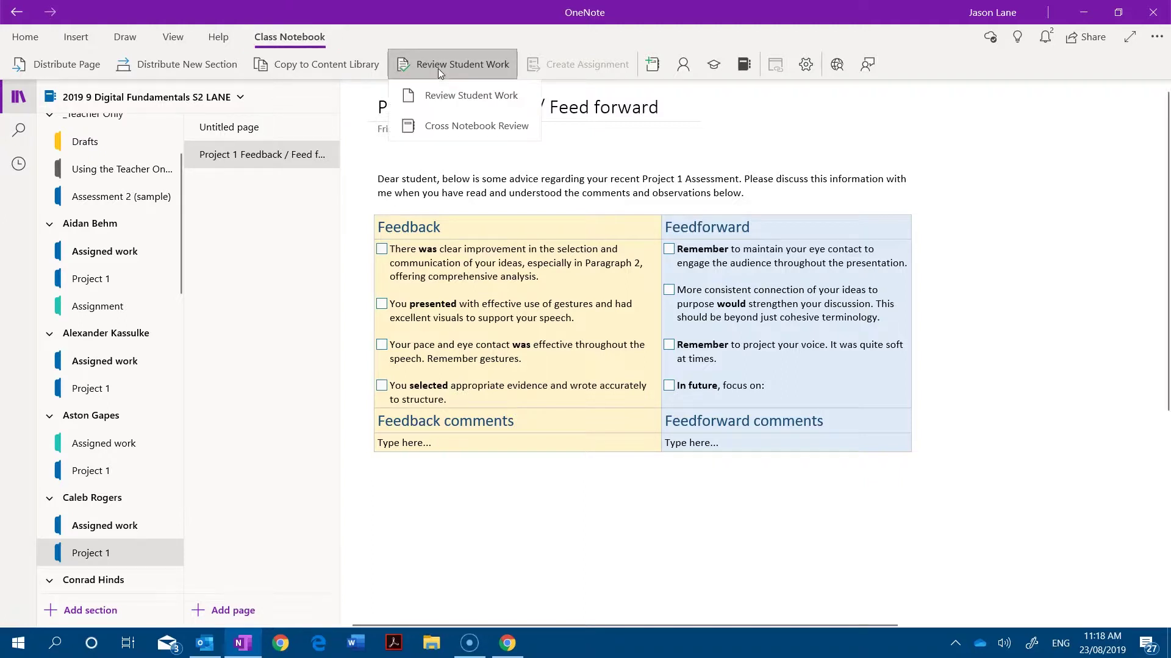
click(475, 98)
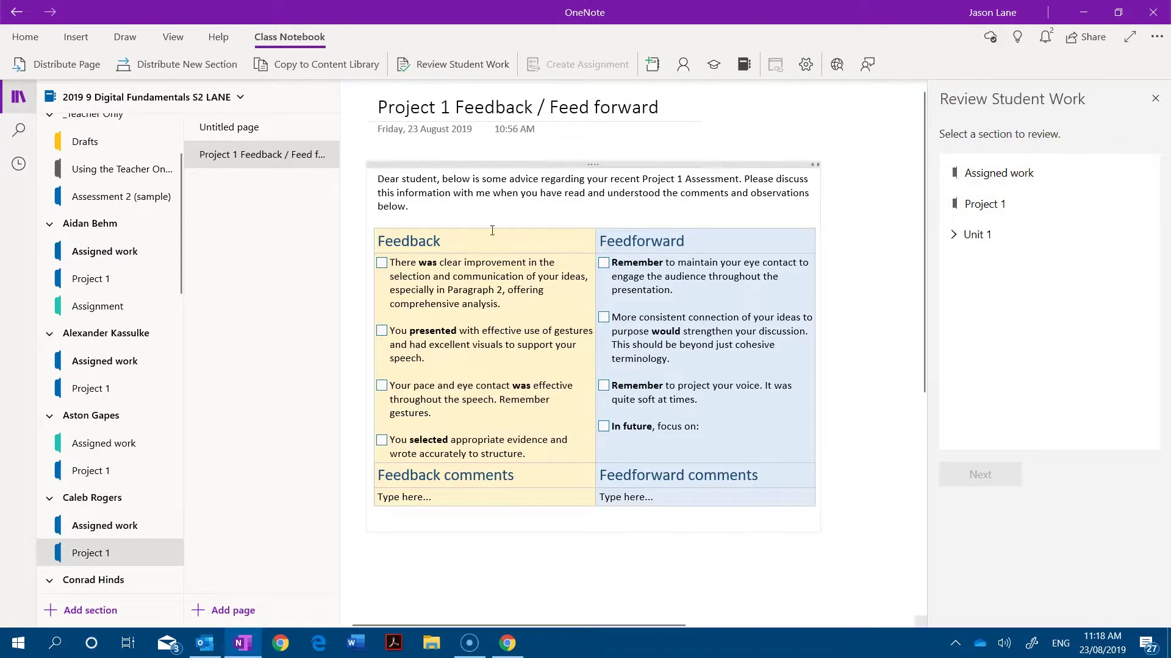
click(991, 210)
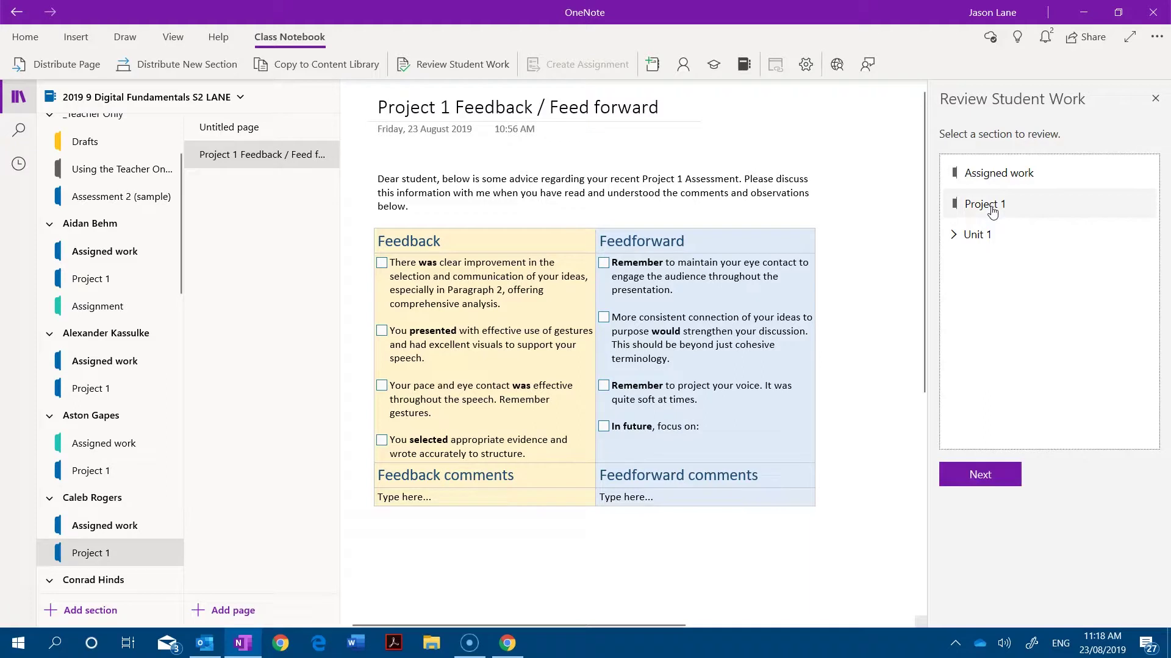
click(995, 476)
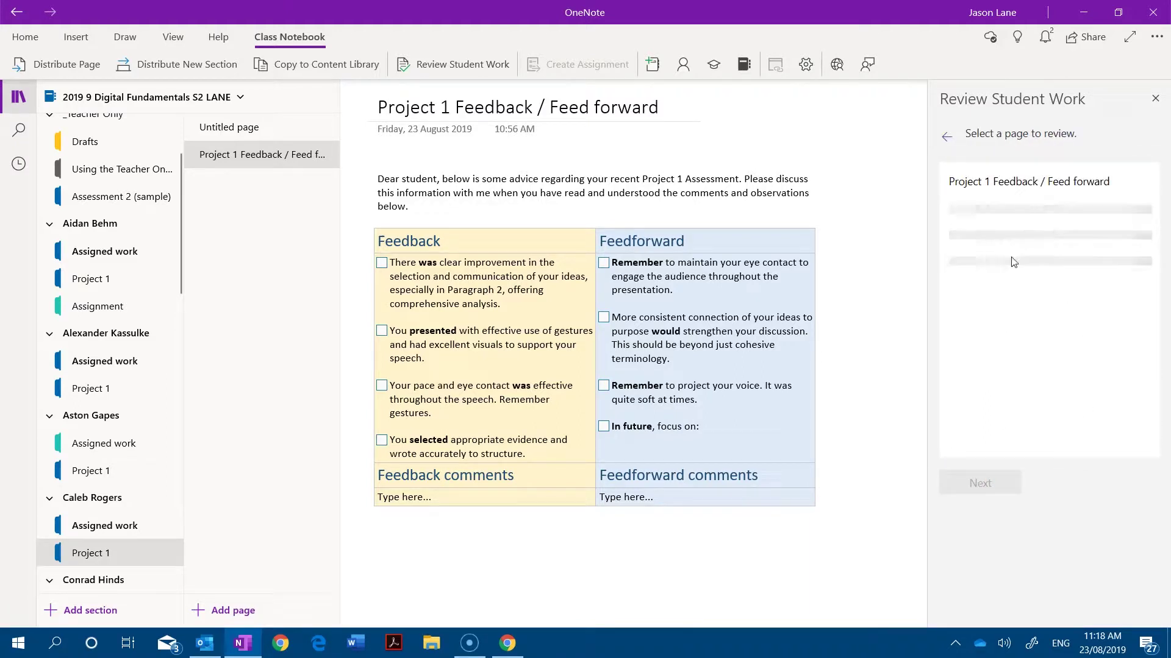
click(1047, 186)
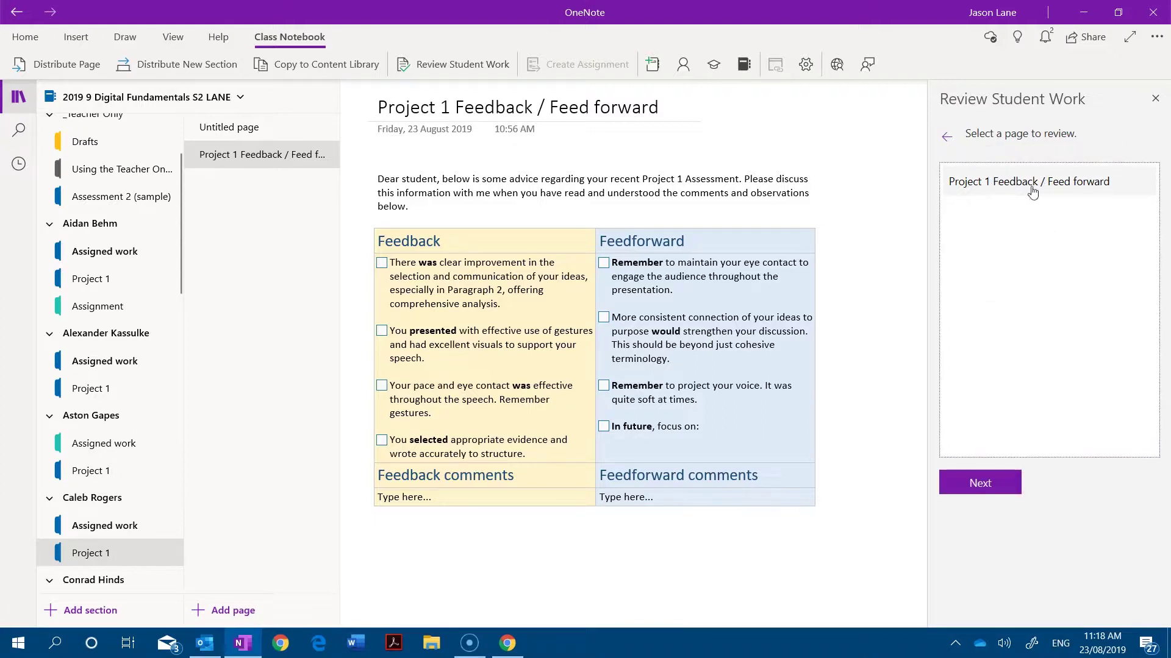
click(999, 482)
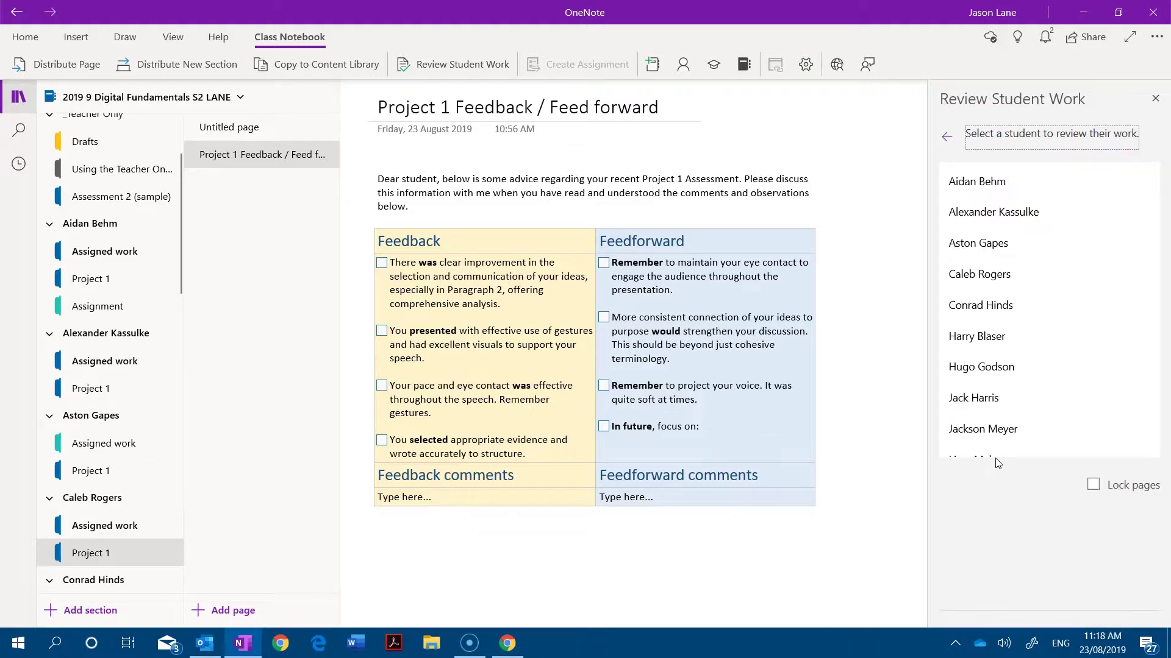
click(986, 187)
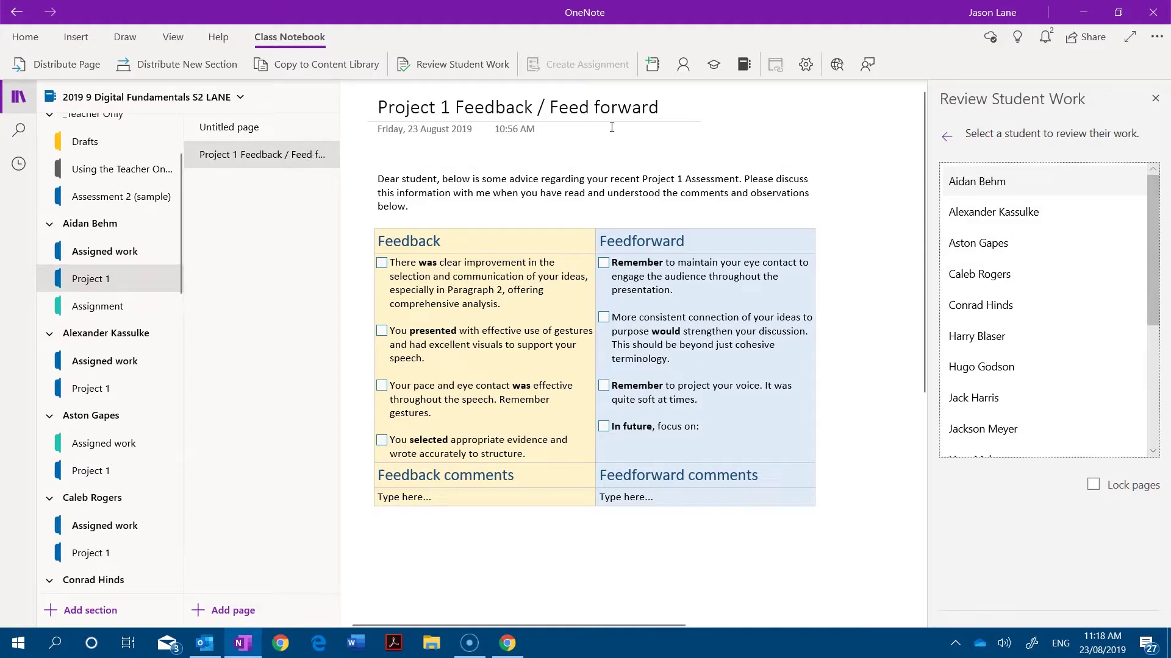
- For the first student, tick three Feedback statements and the 'project your voice' Feedforward item
click(382, 262)
click(382, 331)
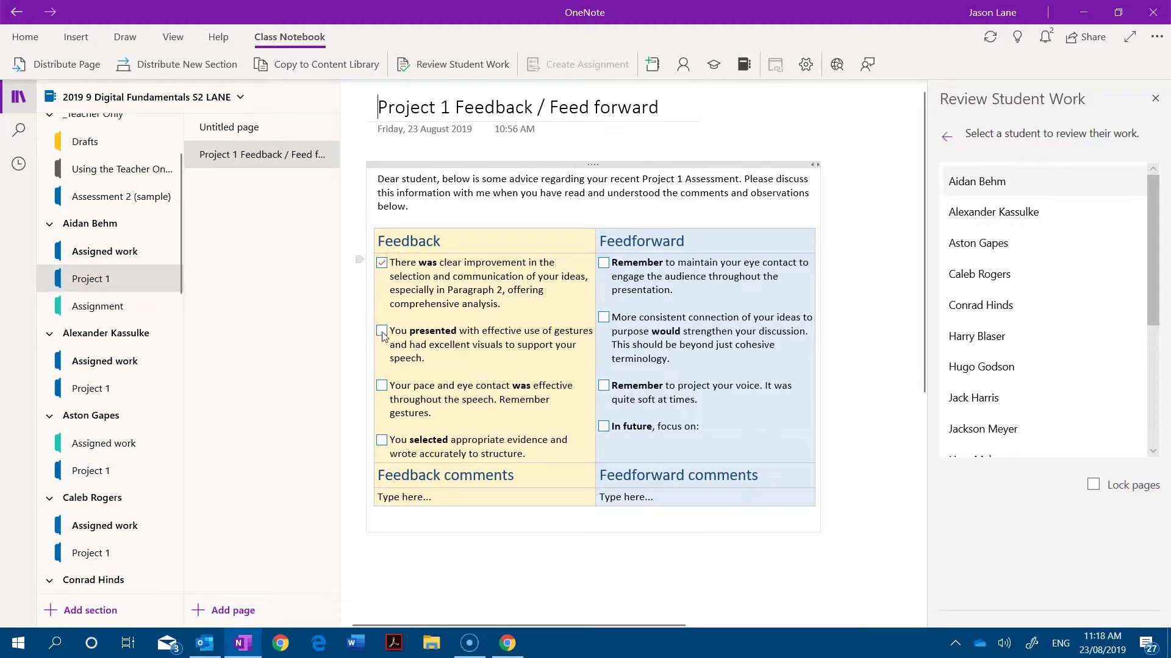
click(381, 386)
click(604, 385)
- For the next student, tick eye contact and consistent connection Feedforward items, plus two Feedback statements
click(1006, 212)
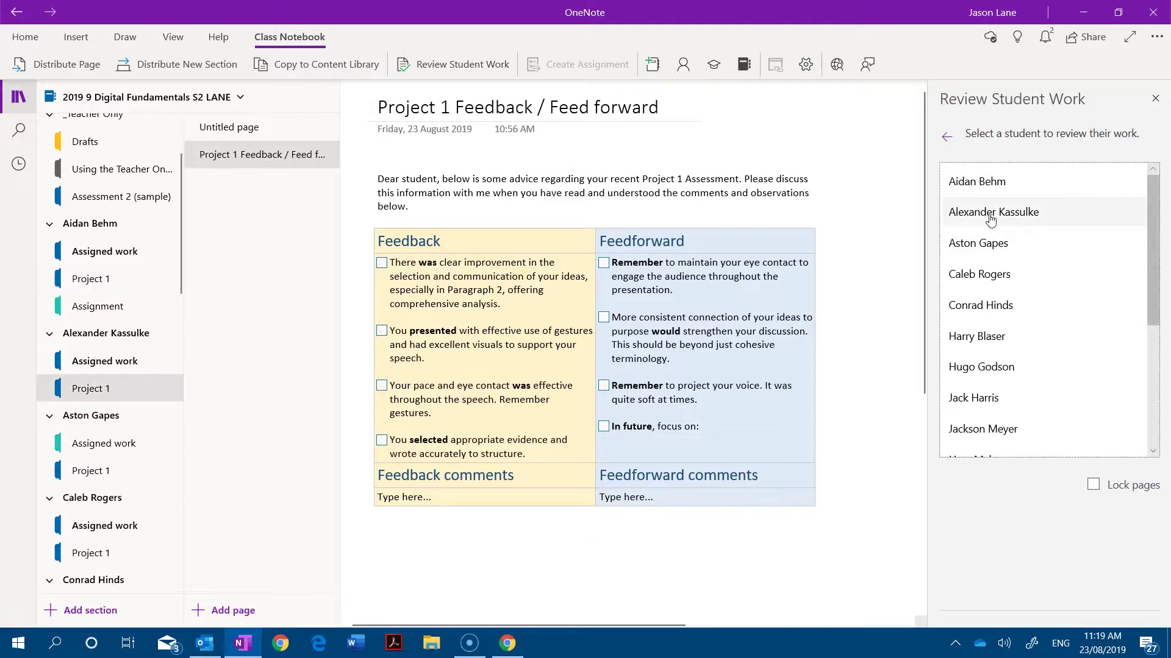
click(604, 262)
click(603, 317)
click(382, 385)
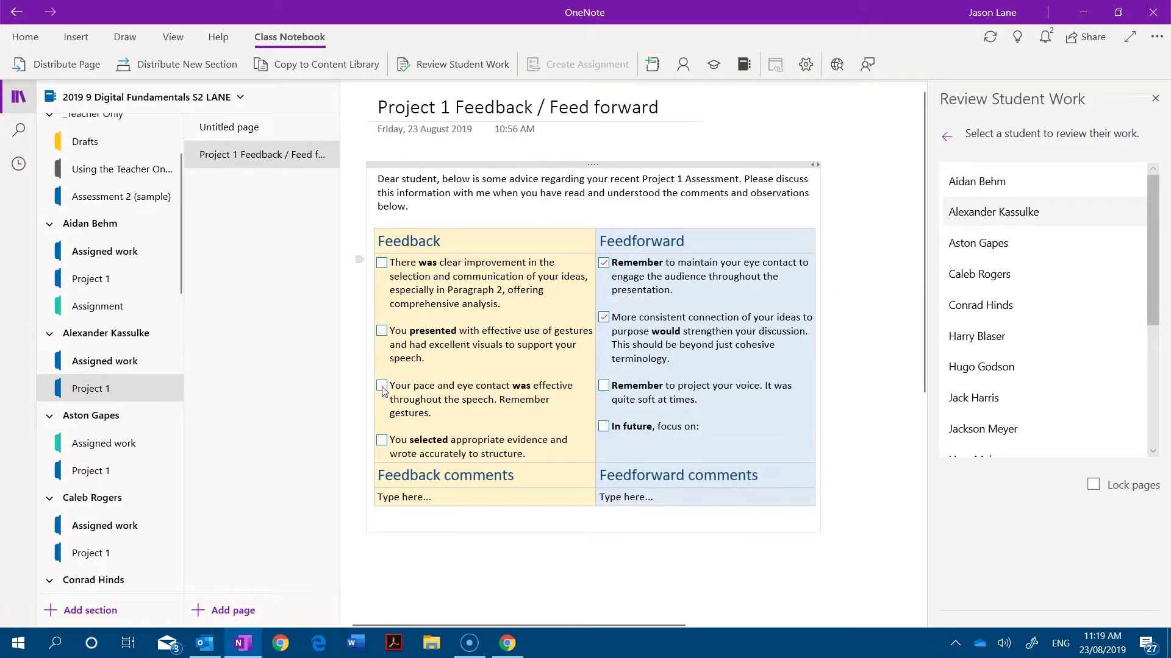
click(382, 439)
- Tick 'More consistent connection' and 'project your voice' for a third student, then recheck the first
click(1006, 274)
click(603, 317)
click(603, 386)
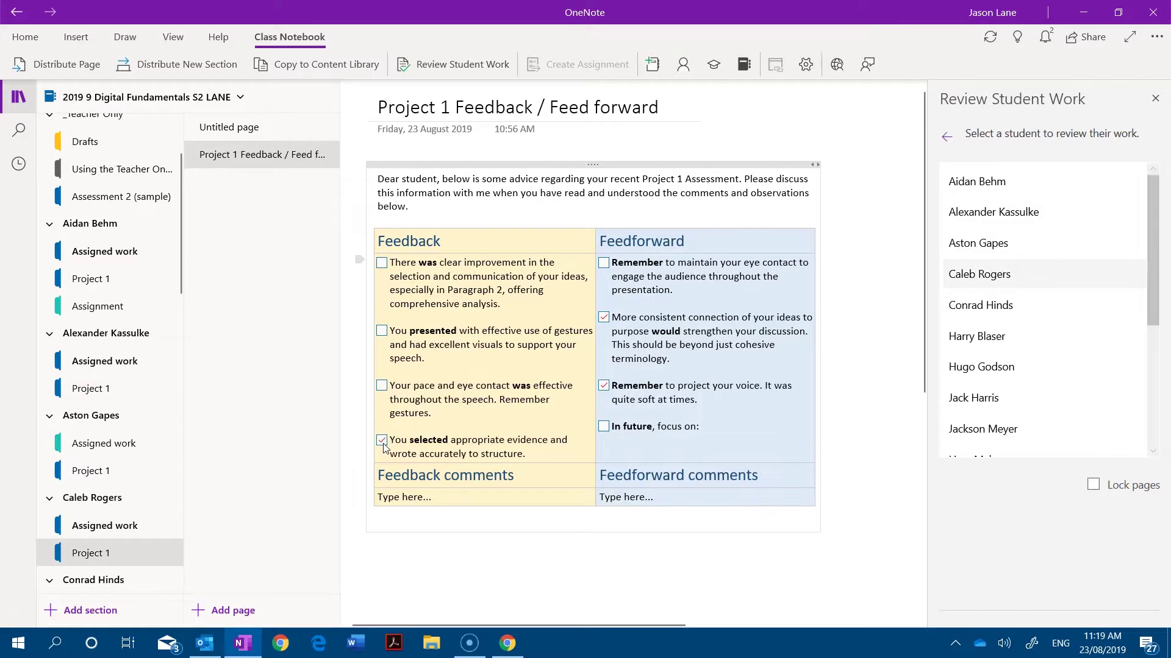
click(999, 183)
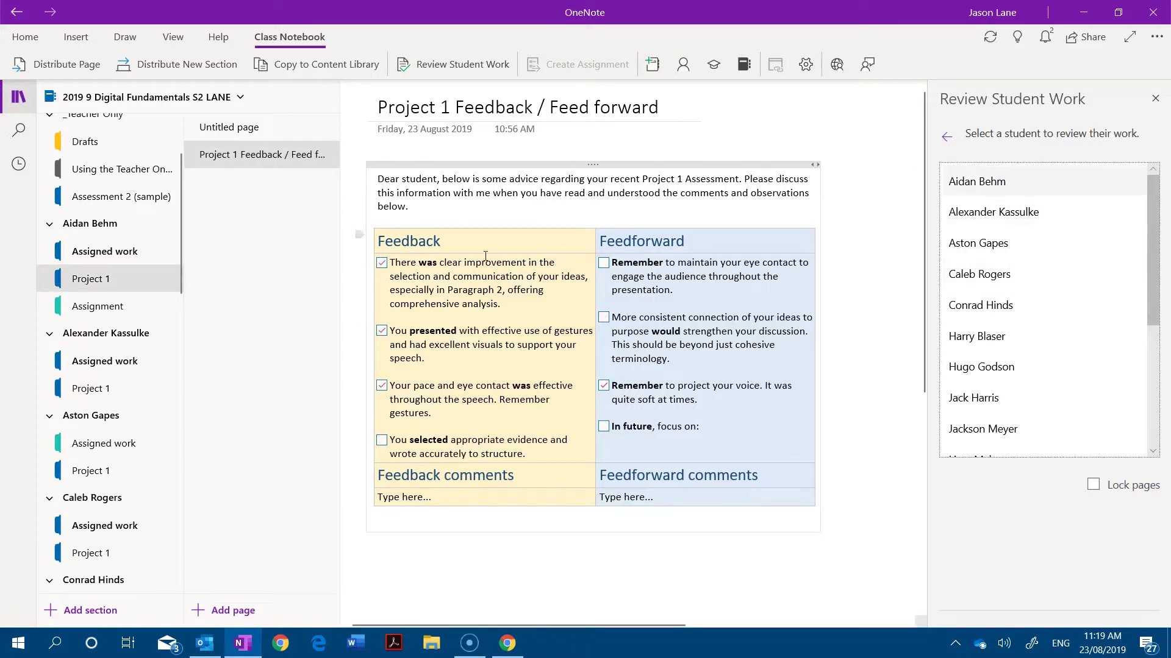
- For a student further down the list, tick 'maintain eye contact' and 'More consistent connection'
click(1002, 241)
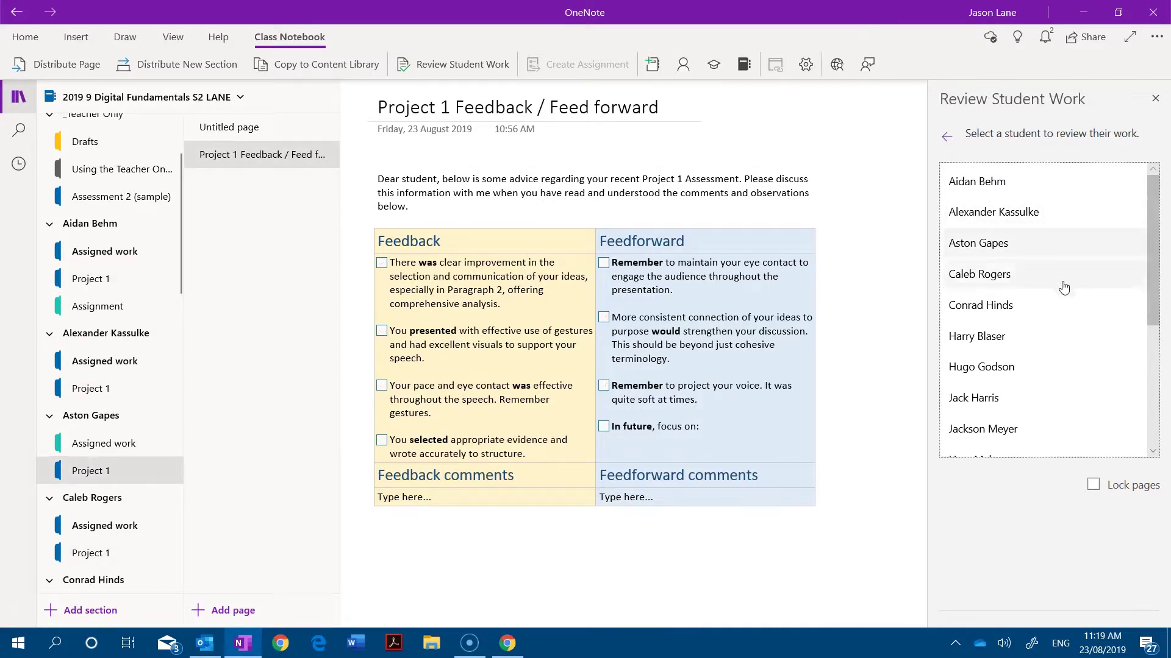
scroll(1073, 341, down, 4)
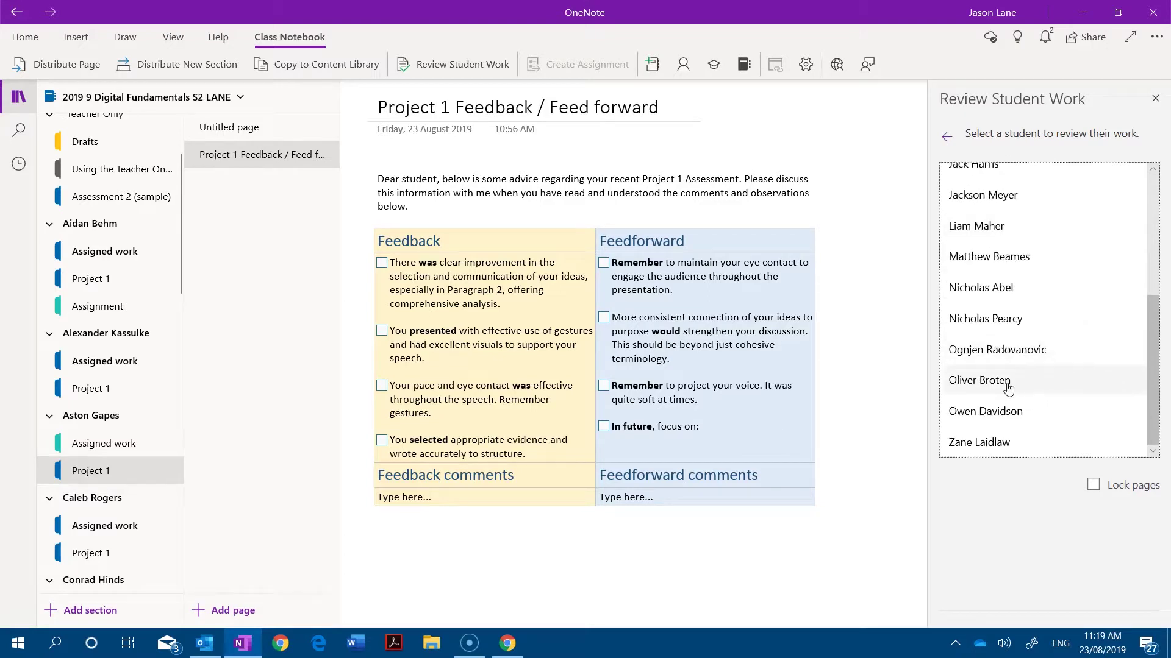
click(1012, 384)
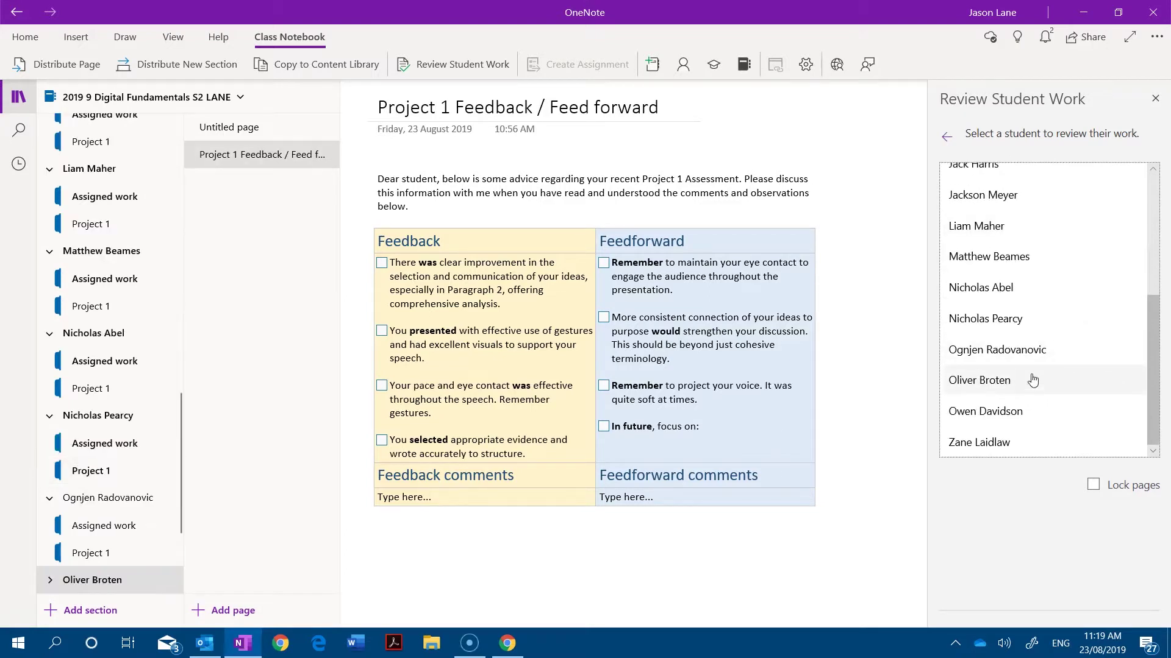
click(604, 263)
click(604, 318)
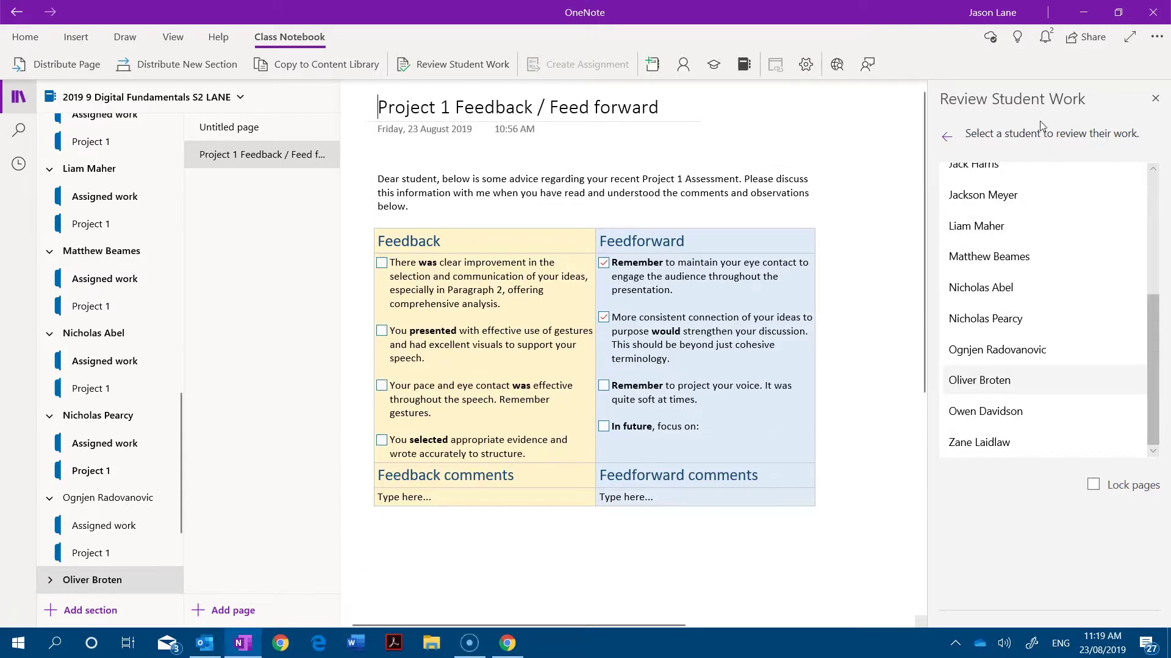
- Turn on Lock pages so all students' copies of the feedback page become read-only
click(1093, 490)
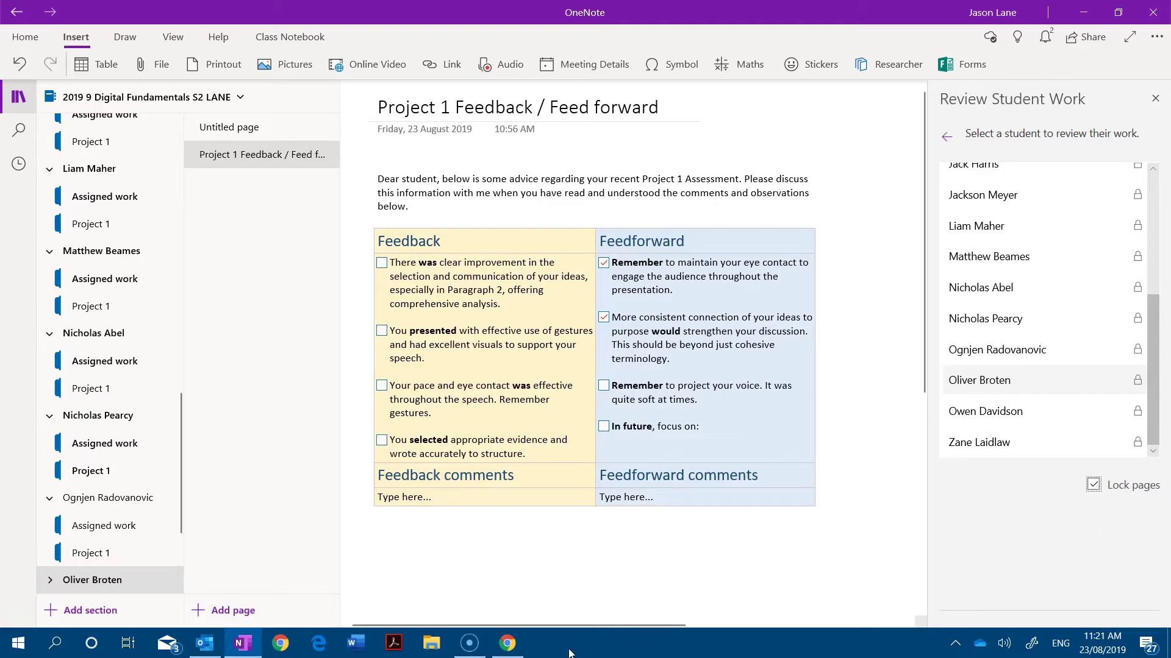
- Switch to Chrome and read through the 'Use page locking in Class Notebook' support article
click(507, 647)
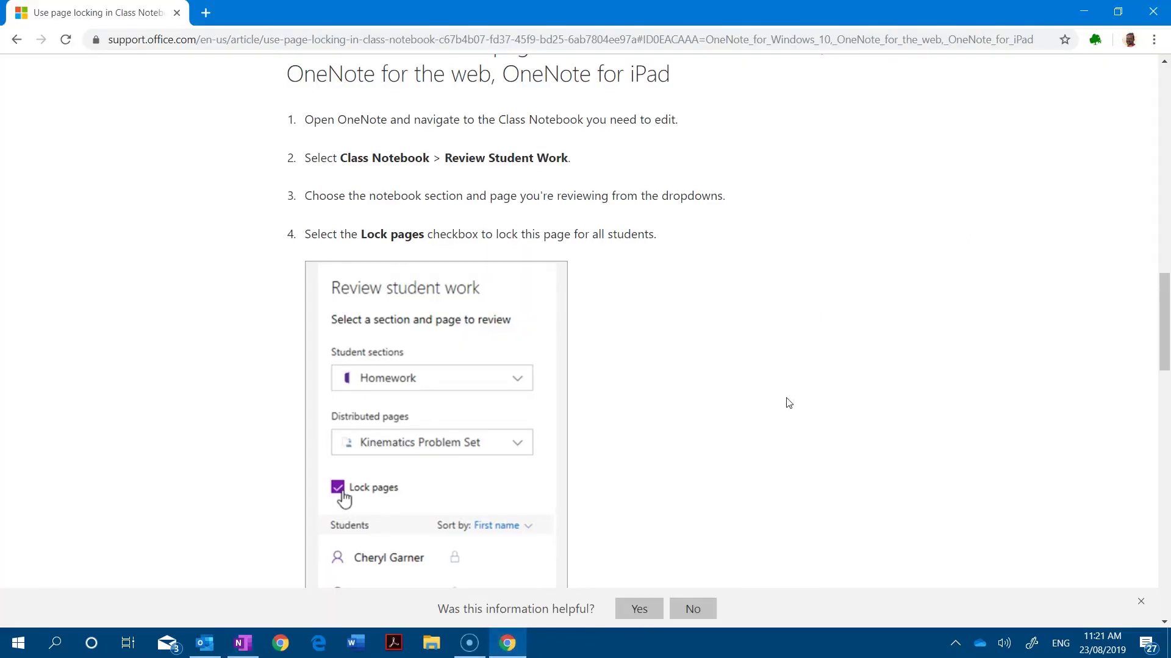
scroll(788, 396, up, 15)
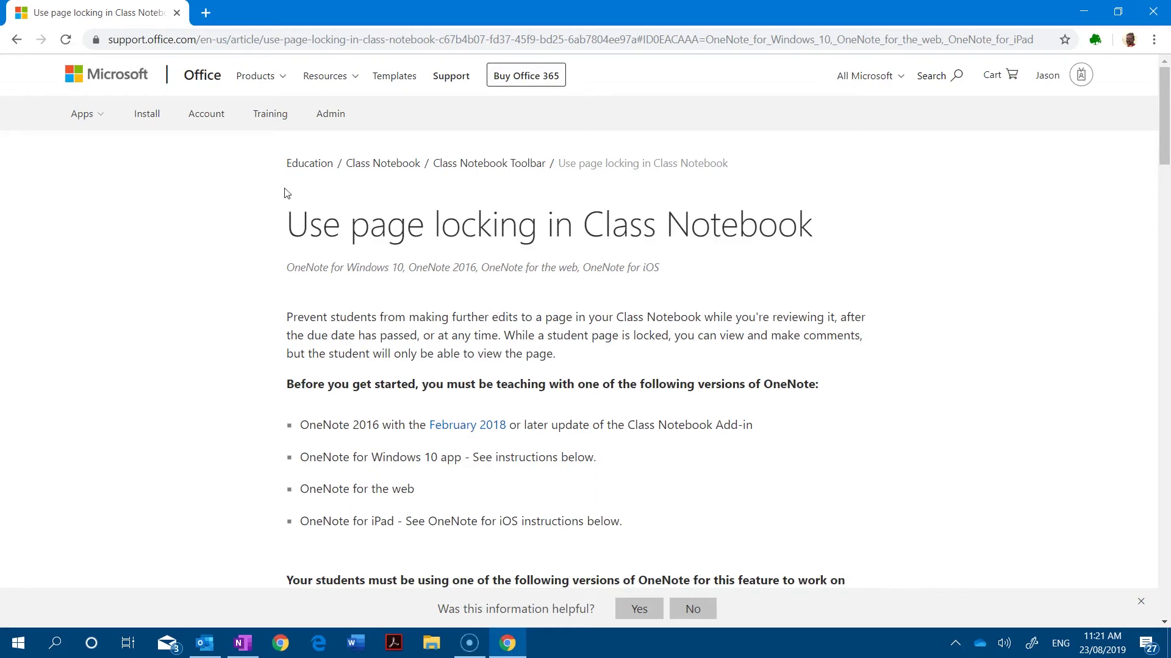
scroll(554, 305, down, 6)
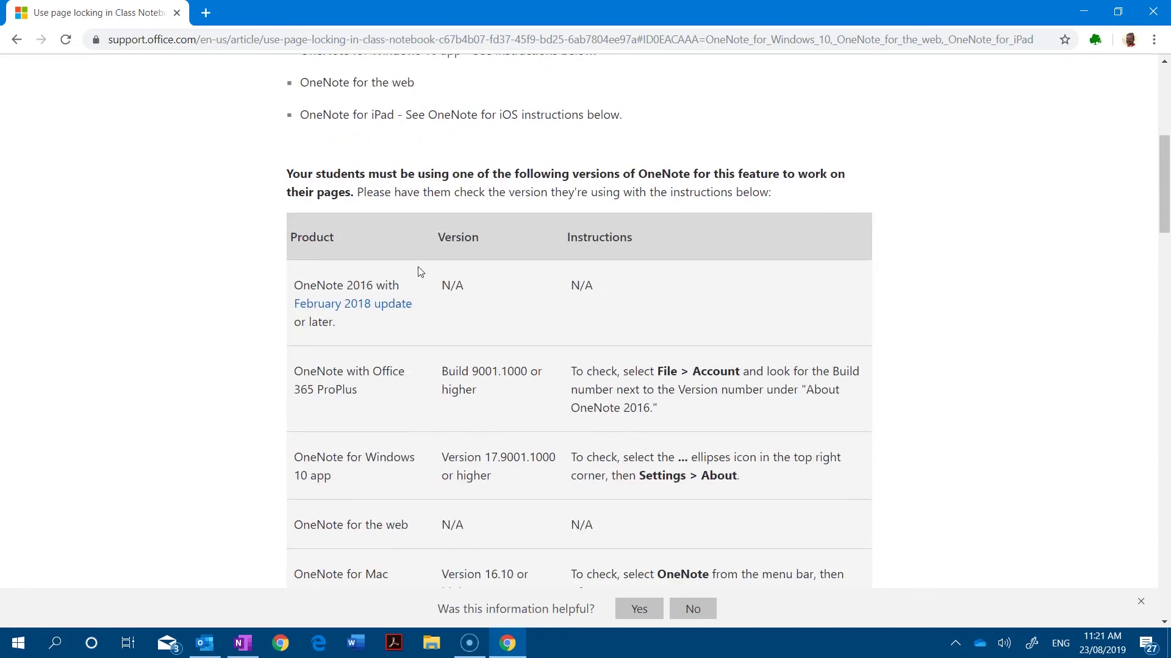
scroll(630, 370, down, 2)
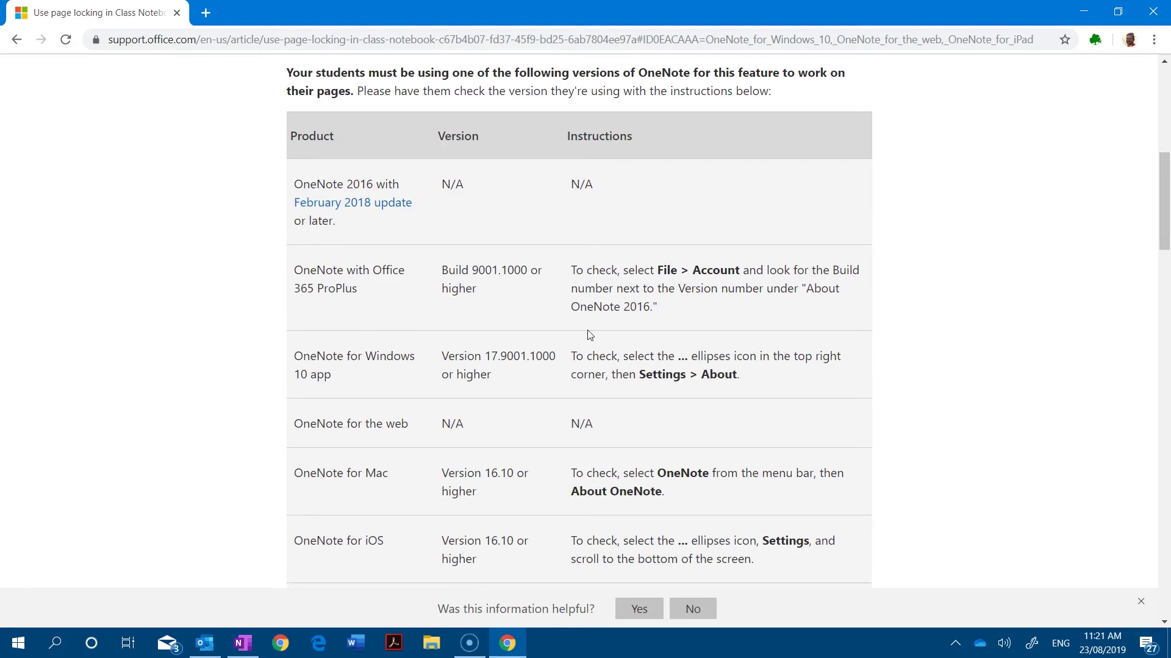
scroll(622, 356, down, 9)
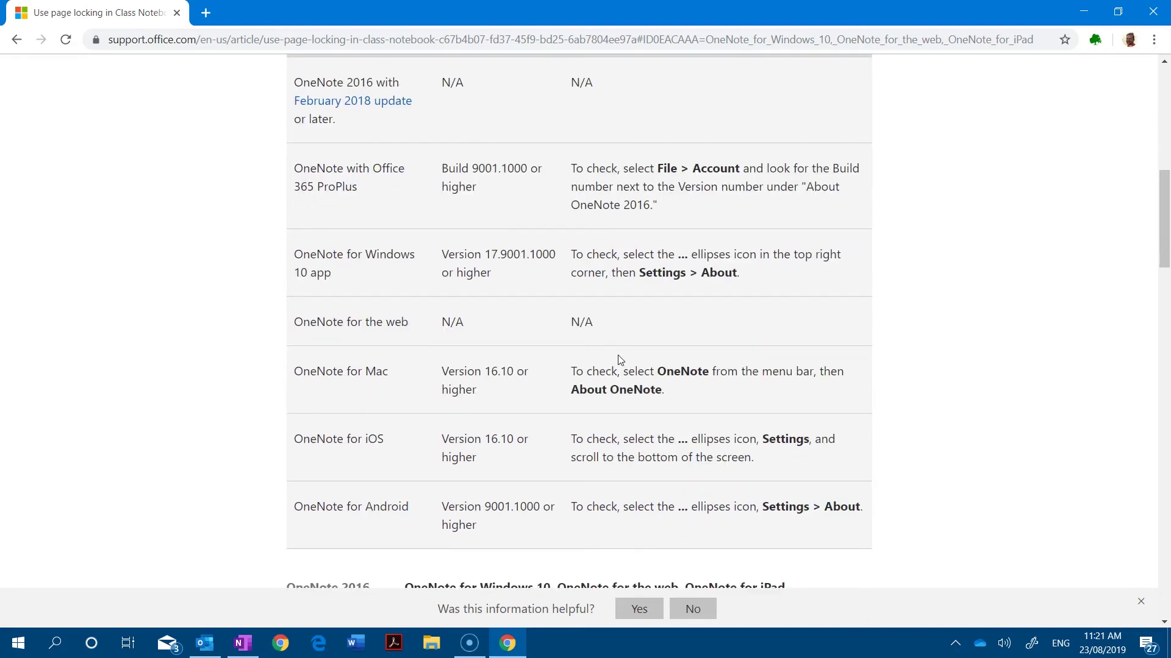
scroll(606, 351, up, 2)
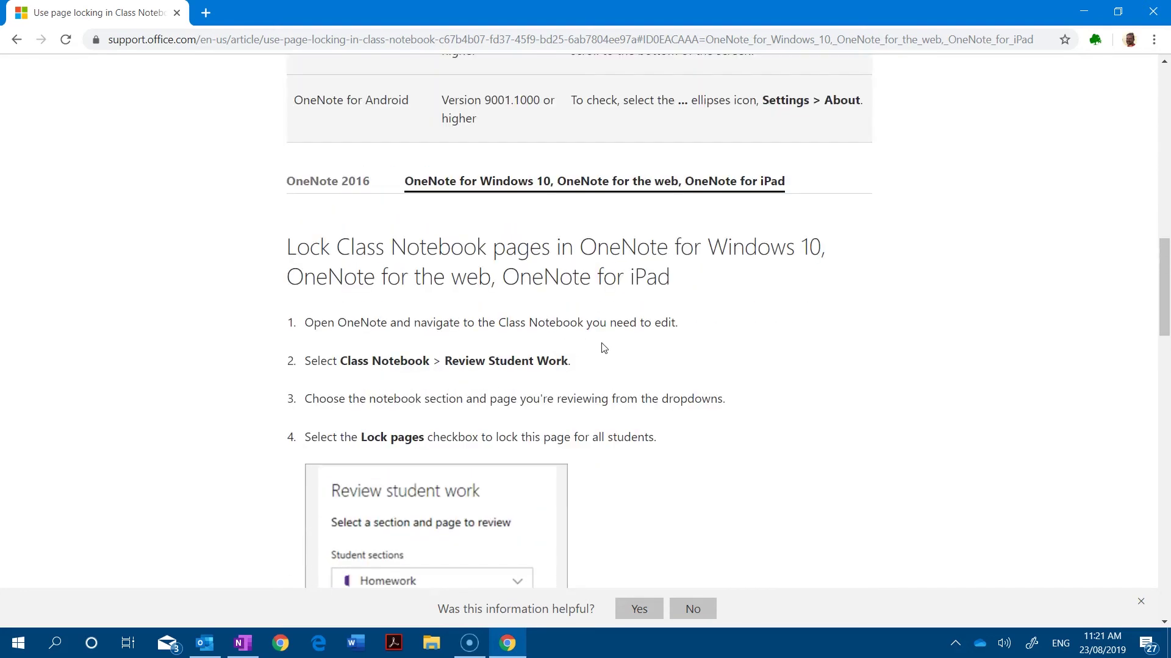
- View the OneNote 2016 locking steps, then the OneNote for Windows 10, web, iPad steps
click(332, 184)
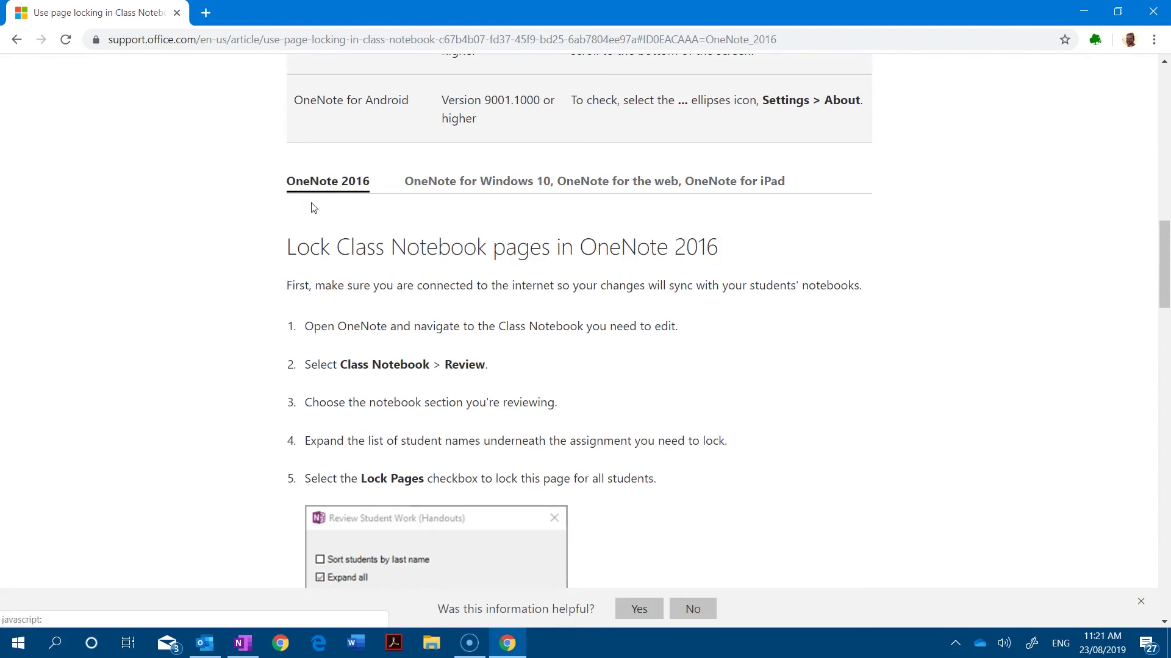
click(590, 183)
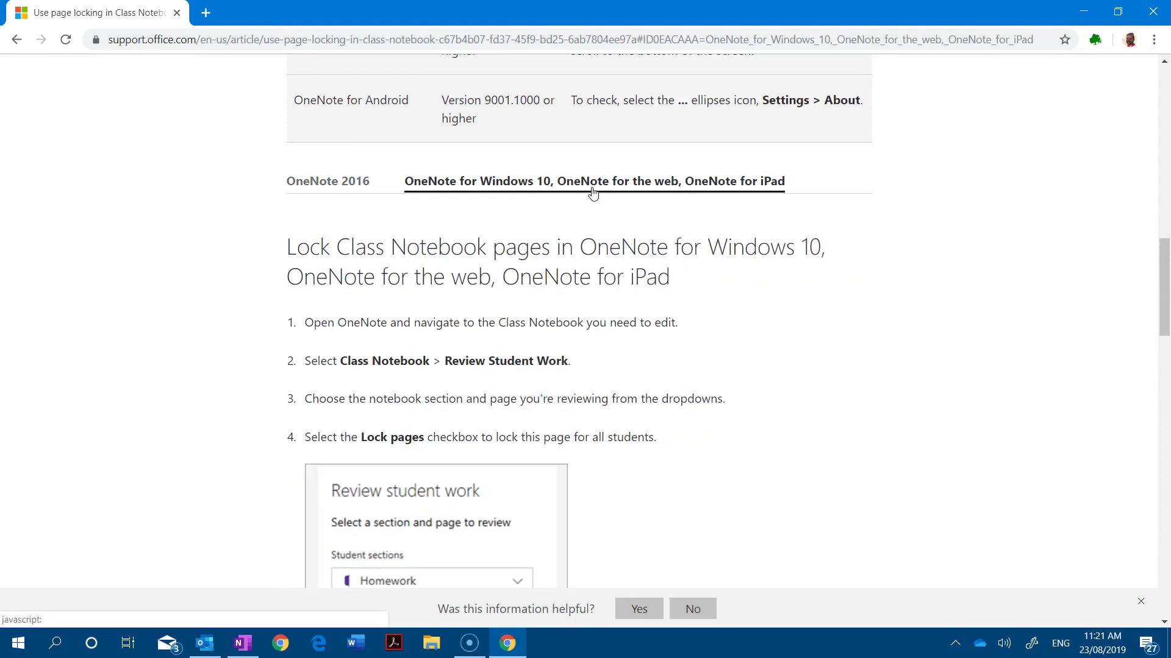
scroll(720, 269, down, 3)
scroll(724, 280, down, 2)
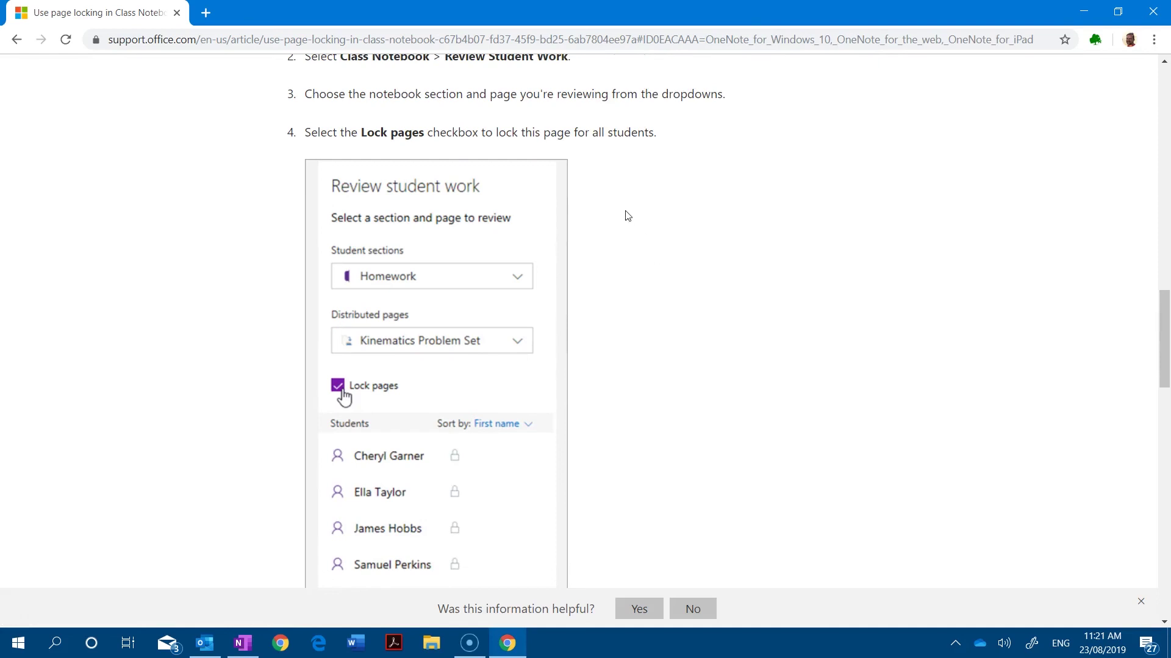